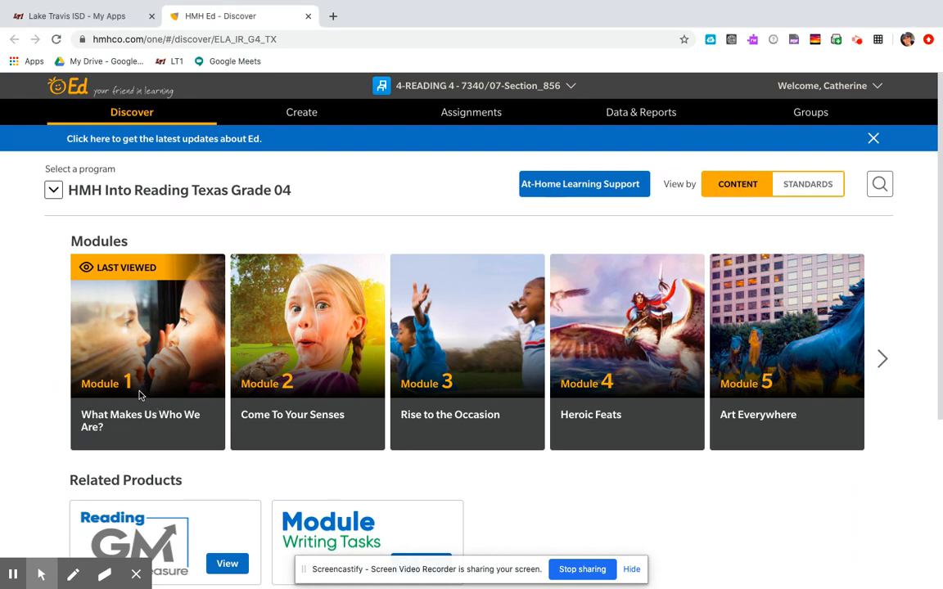
Open the resources for Week 1: Flora & Ulysses in Module 1, What Makes Us Who We Are?, and hide the screen-sharing notice.
click(109, 335)
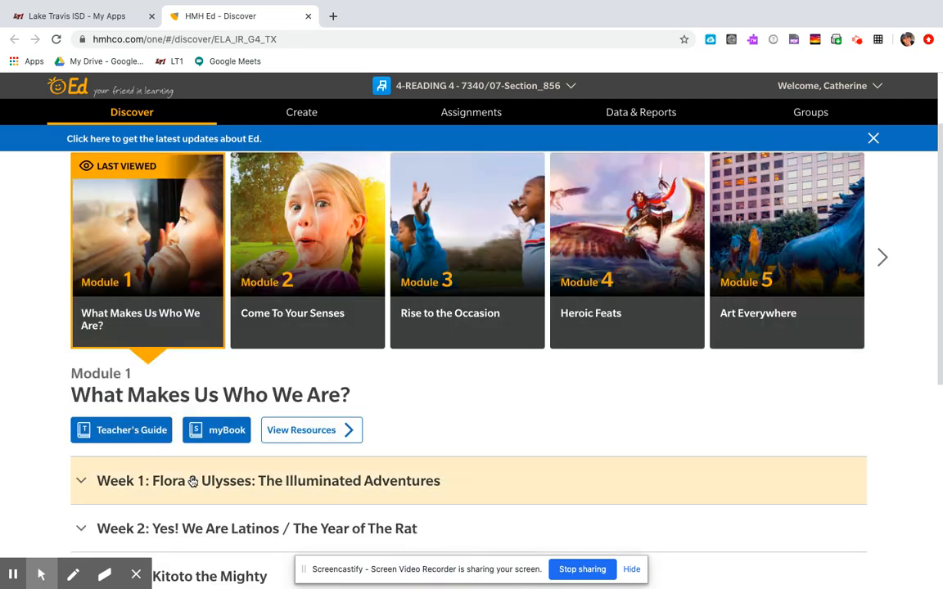
click(145, 488)
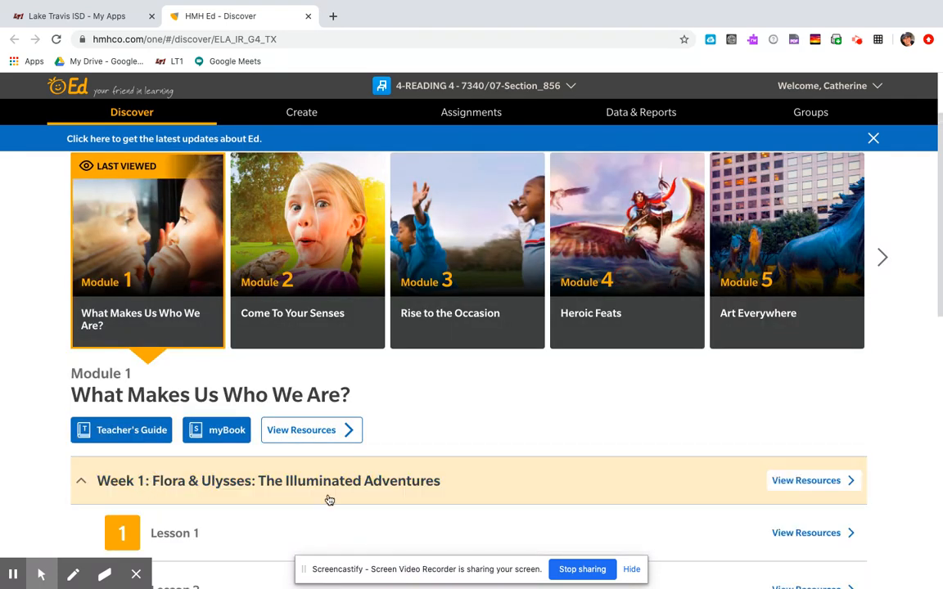
click(814, 491)
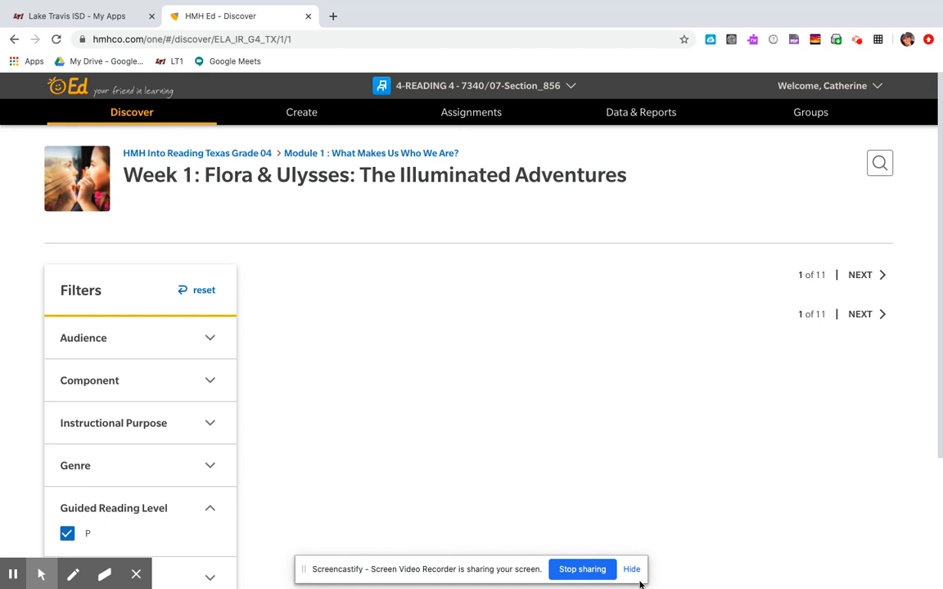
click(631, 576)
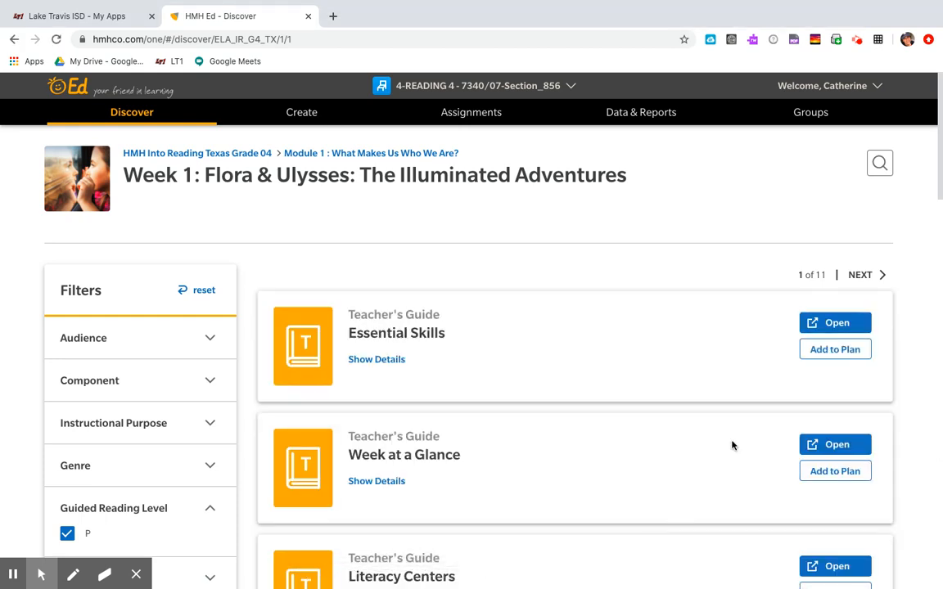
Filter the Week 1 resources by component to show only Anchor Charts.
scroll(731, 446, down, 3)
scroll(732, 446, down, 5)
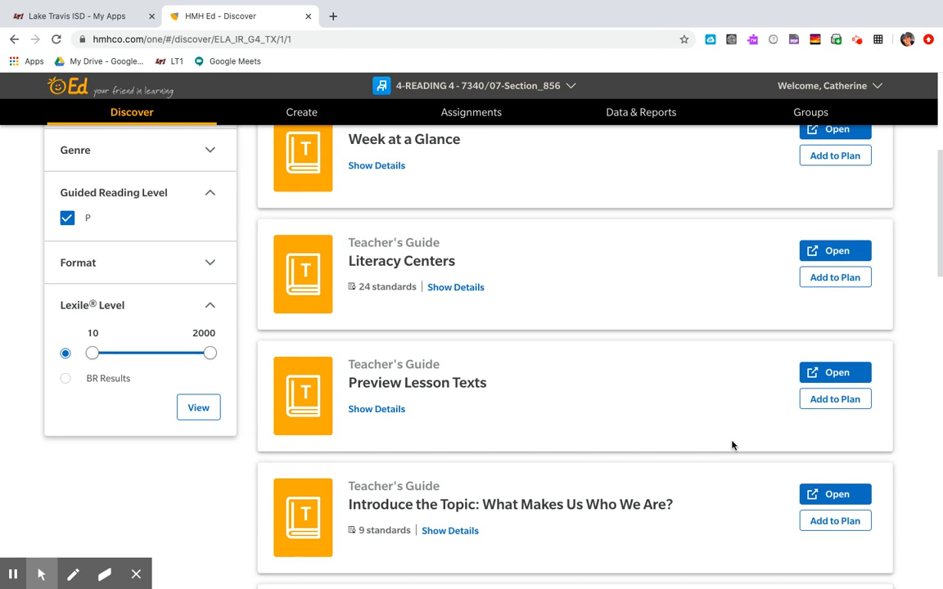
scroll(733, 446, down, 1)
scroll(733, 446, up, 8)
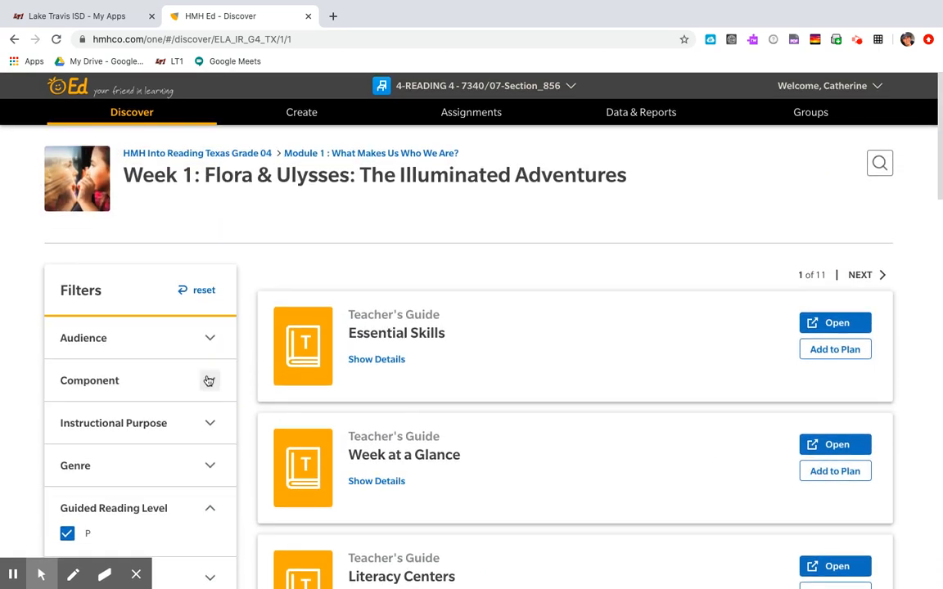
click(209, 381)
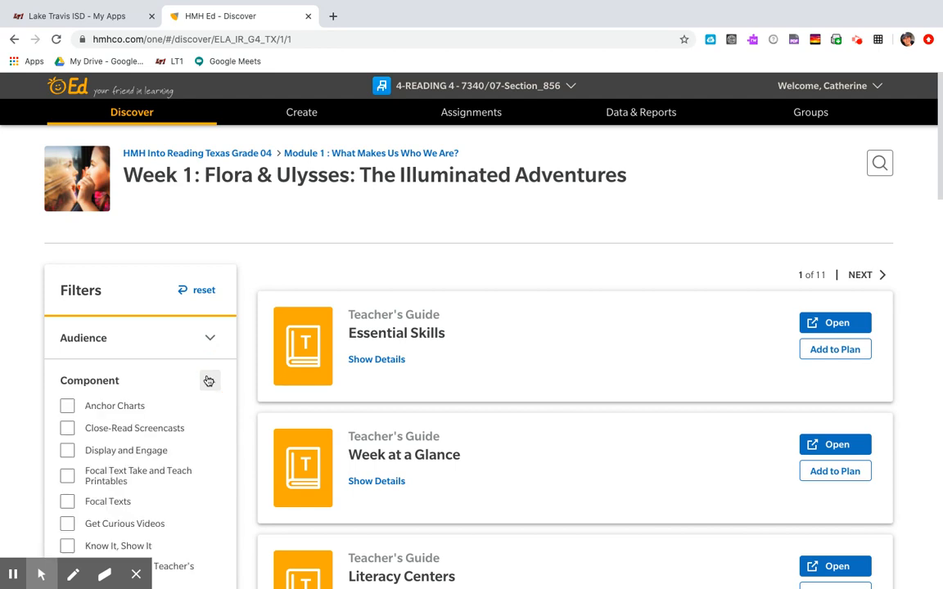
click(68, 408)
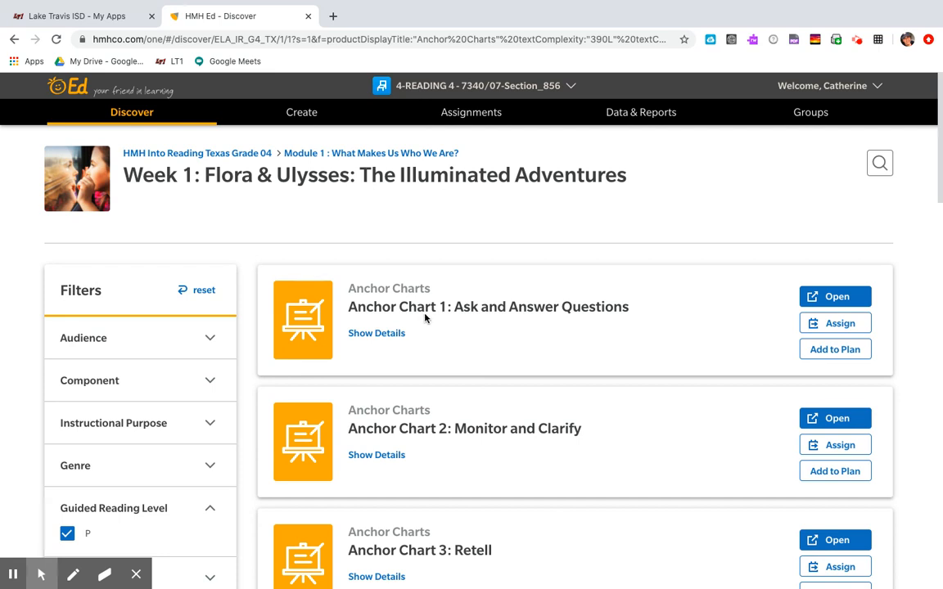
Start an assignment for Anchor Chart 1: Ask and Answer Questions, checking the group recipients before returning to the class view.
click(836, 327)
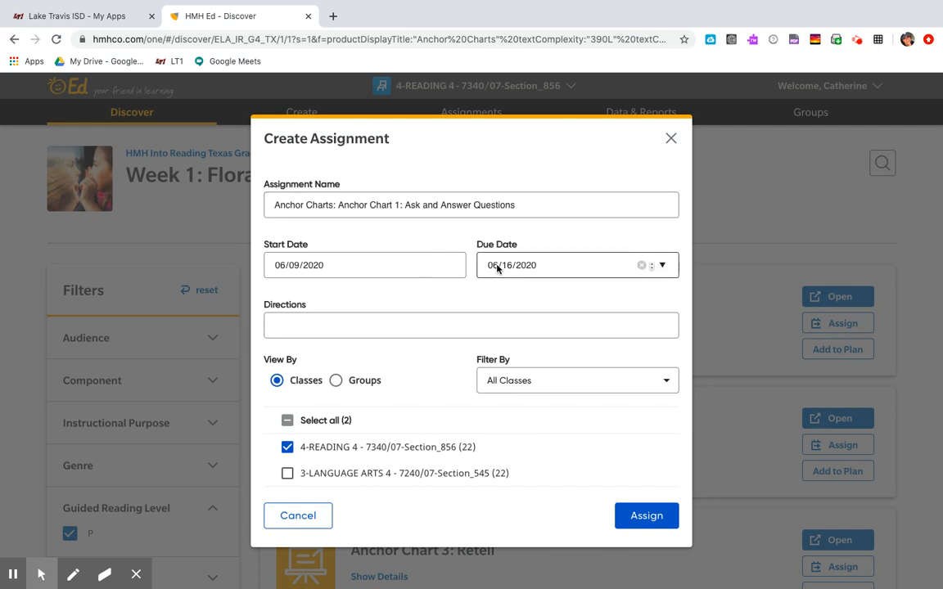
click(399, 325)
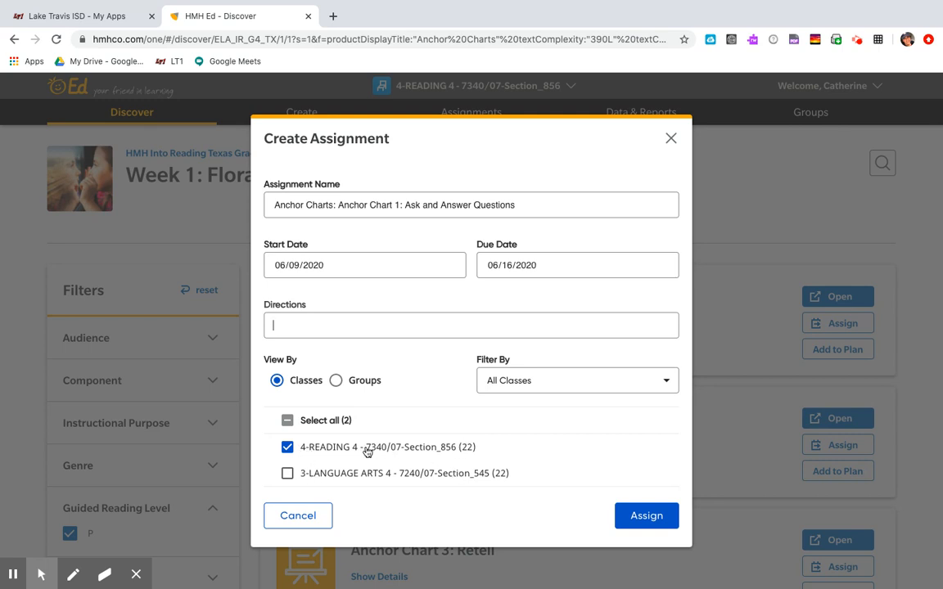
click(338, 383)
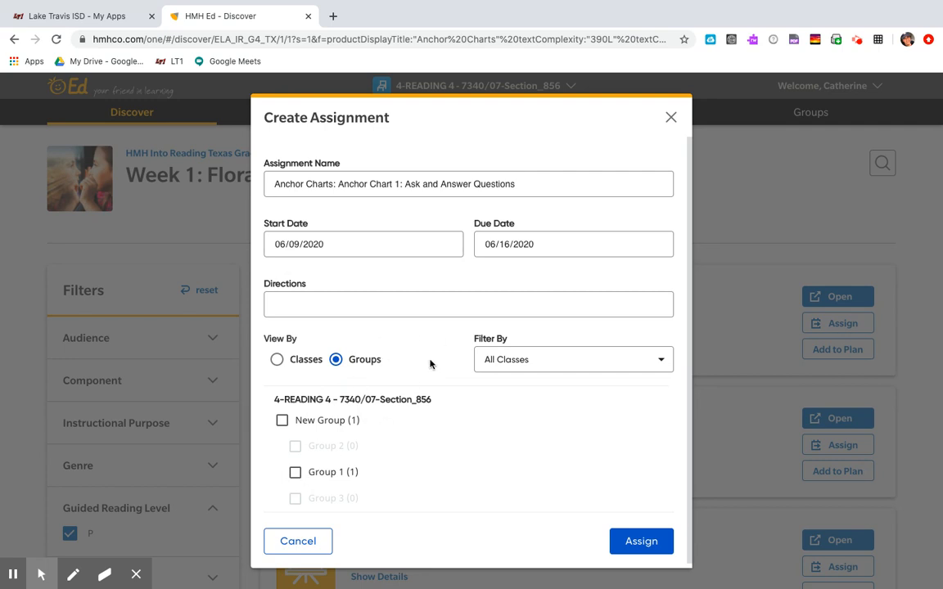
click(278, 360)
Filter the recipients to the 4-READING 4 class and select only the first three students.
click(525, 374)
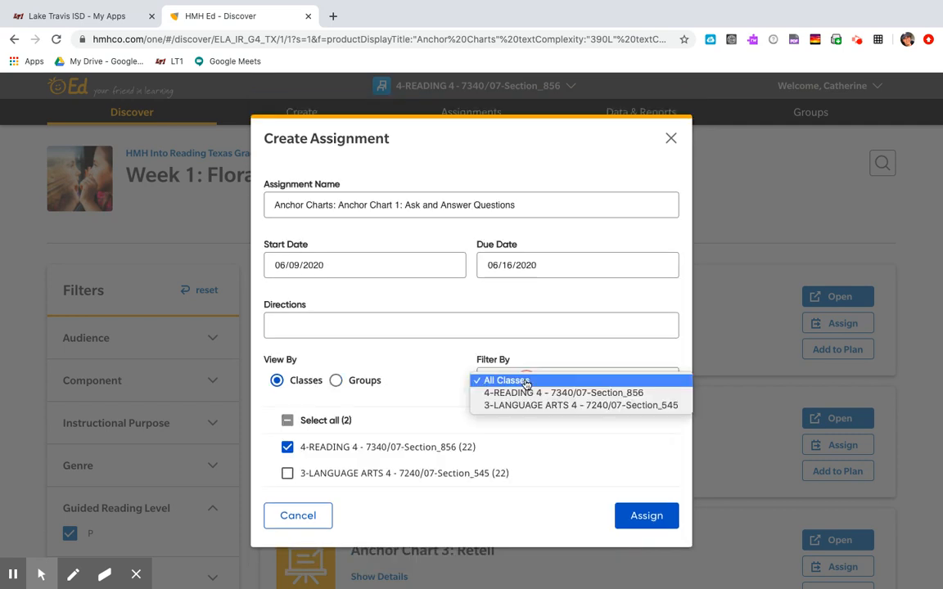
click(462, 361)
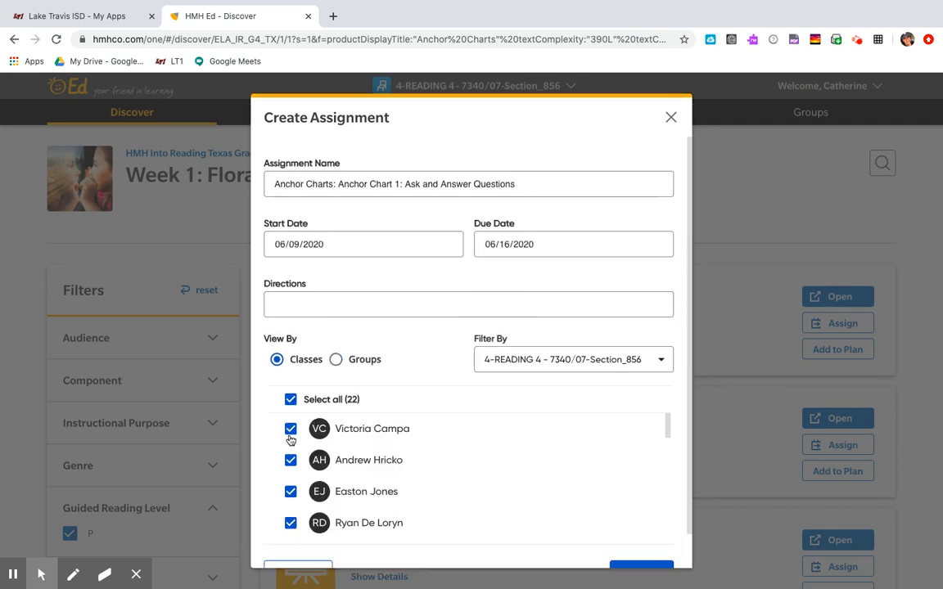
click(289, 399)
click(290, 430)
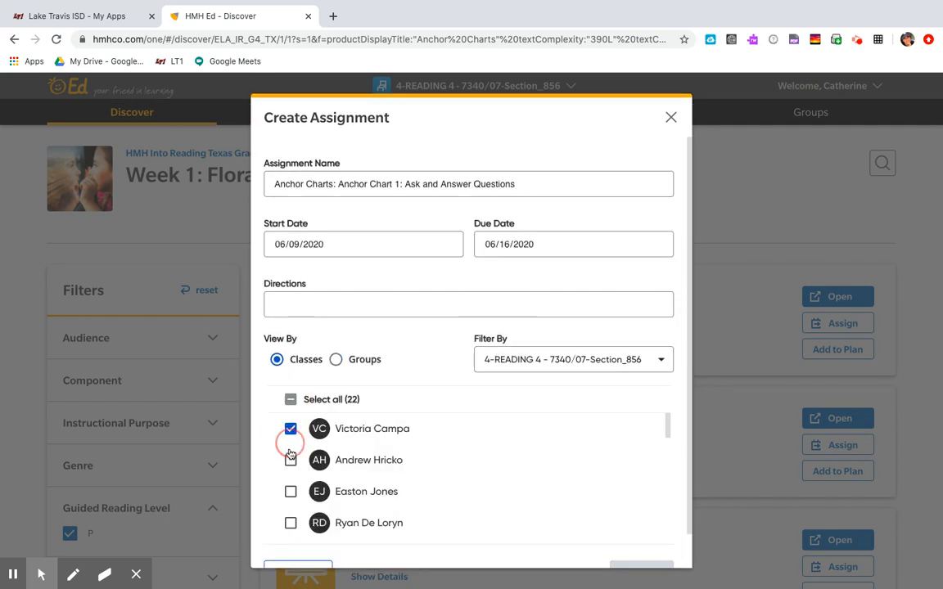
click(291, 460)
click(291, 493)
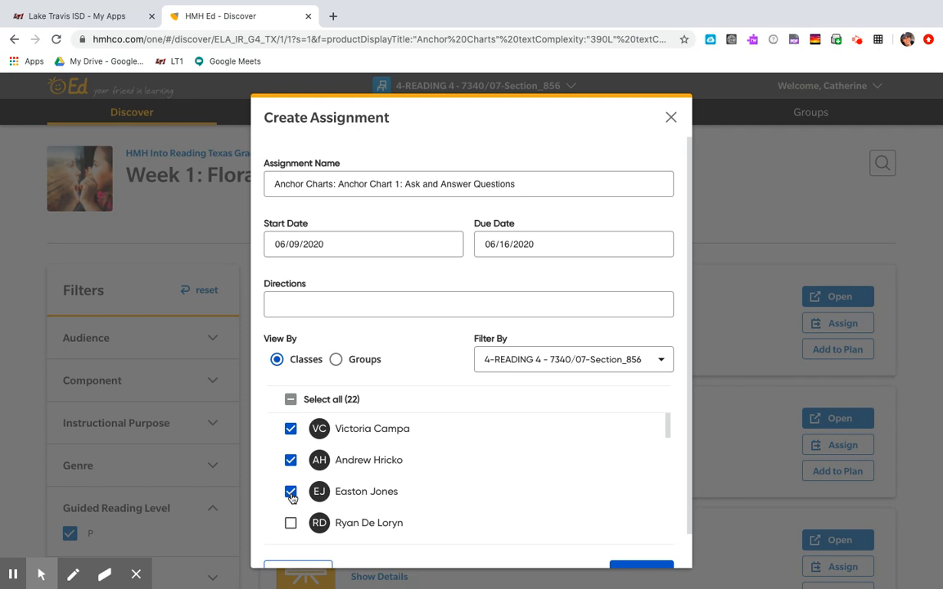
Set the recipient filter to All Classes, select the entire 4-READING 4 class and create the assignment.
click(569, 366)
click(553, 353)
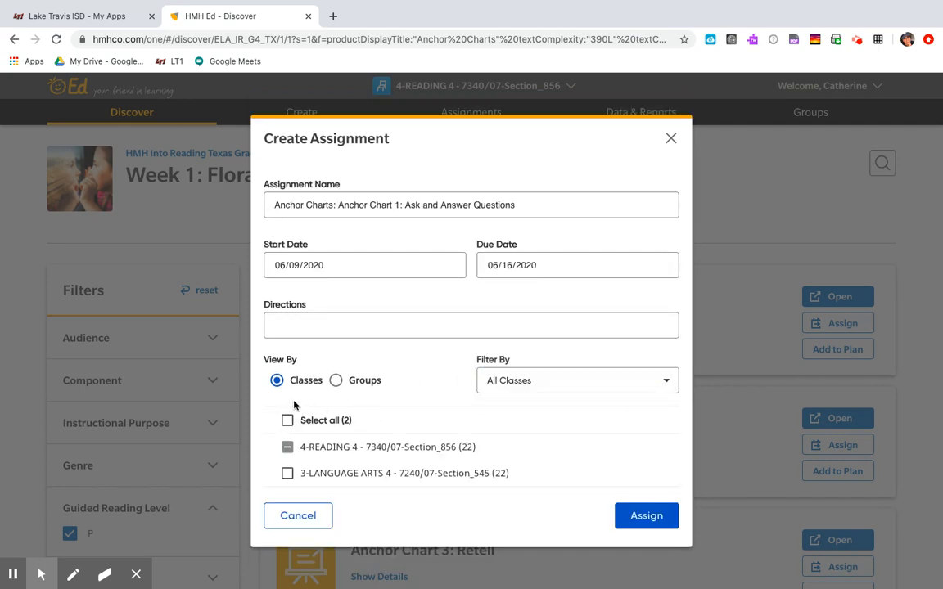
click(286, 448)
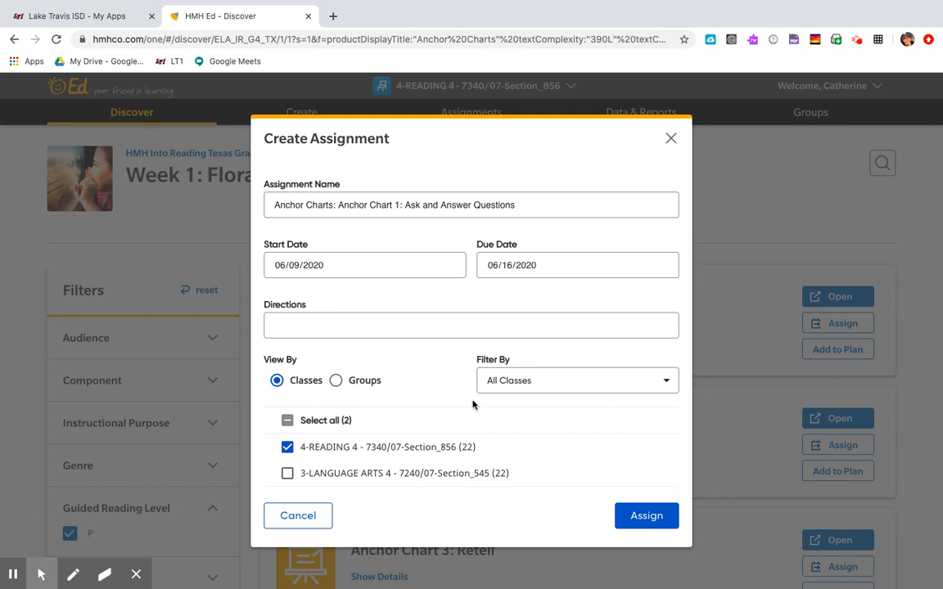
click(650, 517)
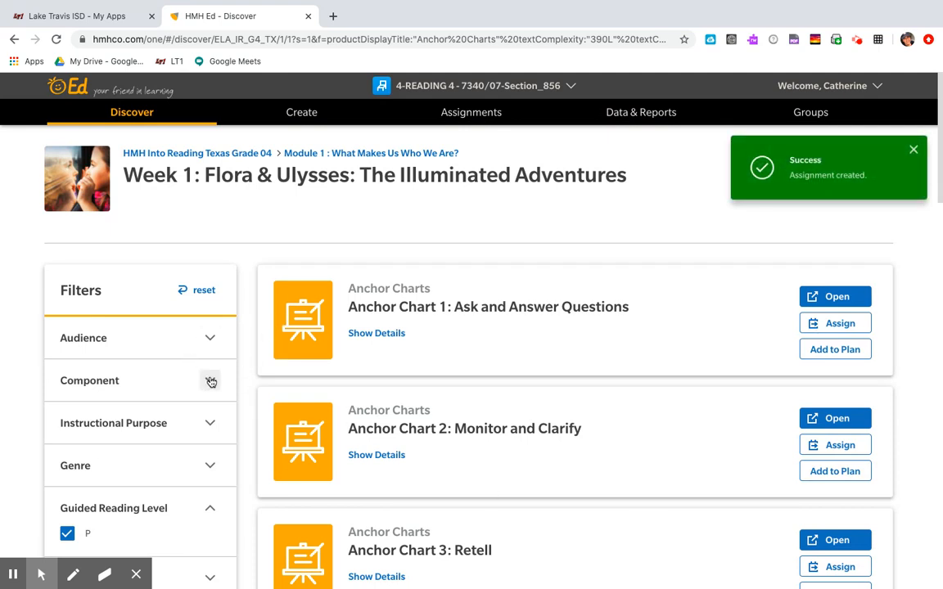
Change the component filter of the Week 1 resources to myBook.
click(211, 383)
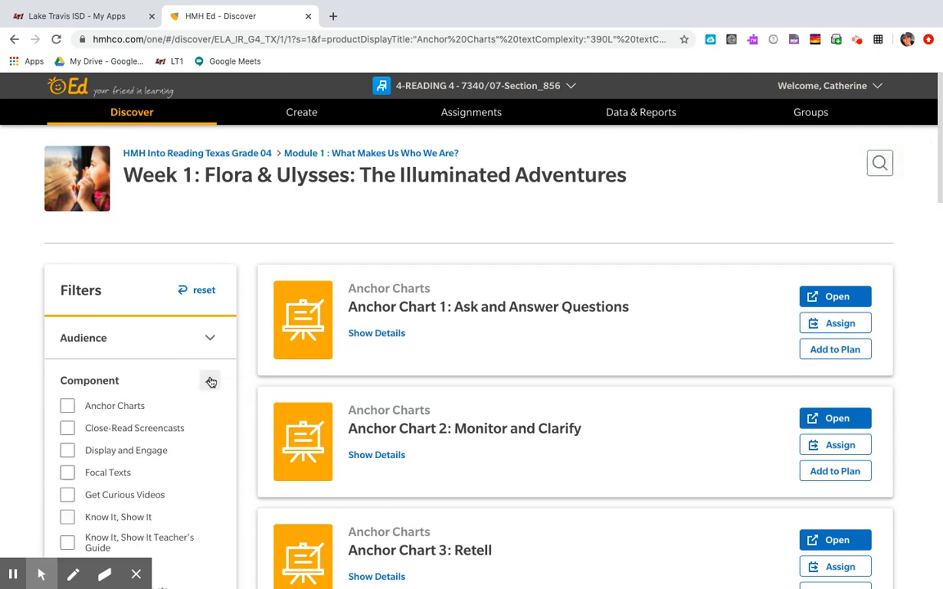
scroll(58, 499, down, 3)
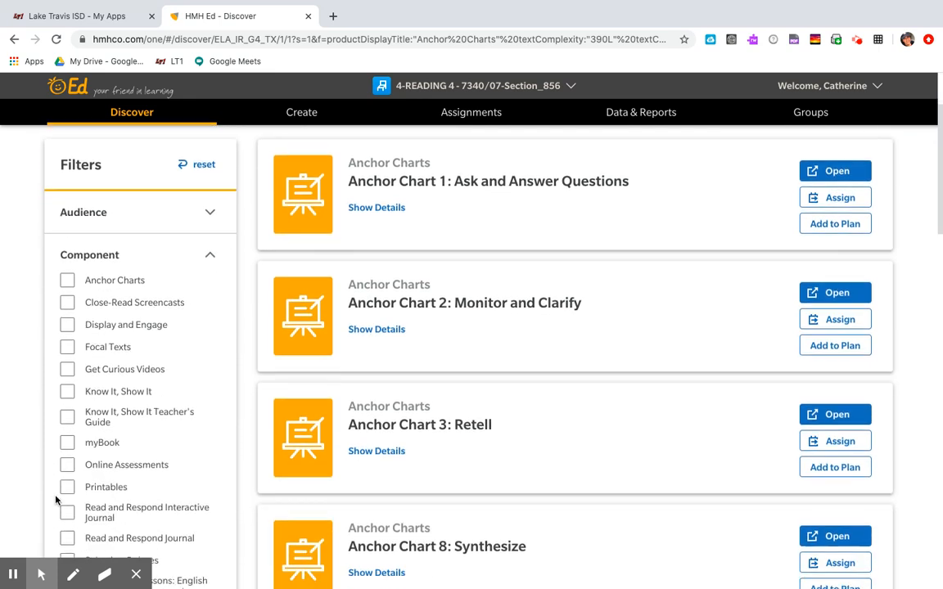
click(69, 443)
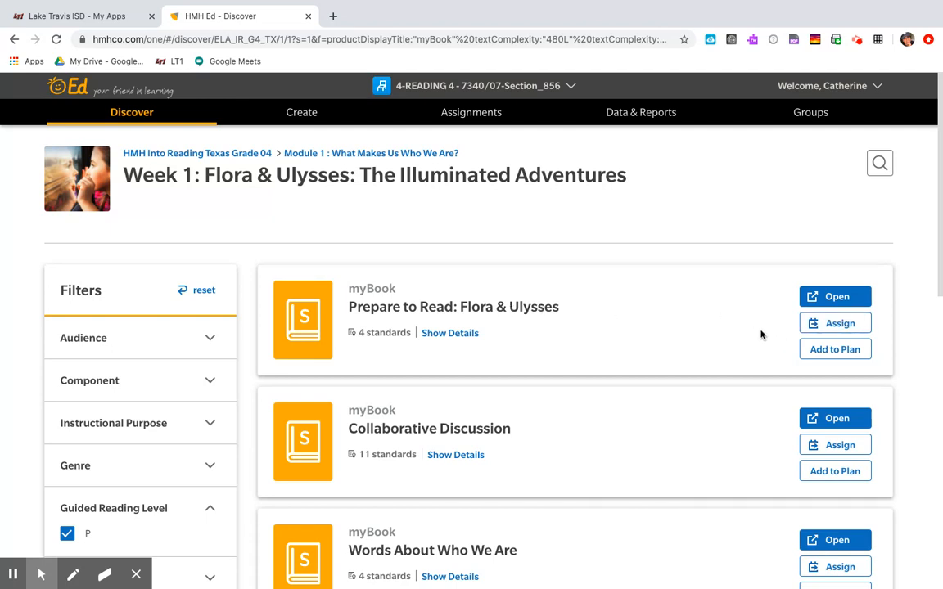
Check the assignments overview for the new Anchor Chart 1 assignment, and go back to the Week 1 resources.
click(488, 116)
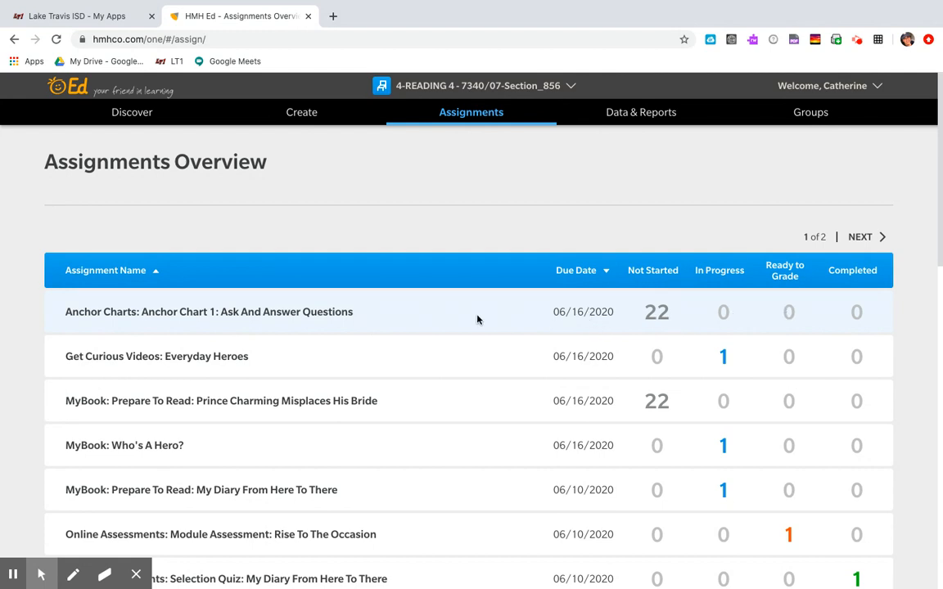
click(14, 41)
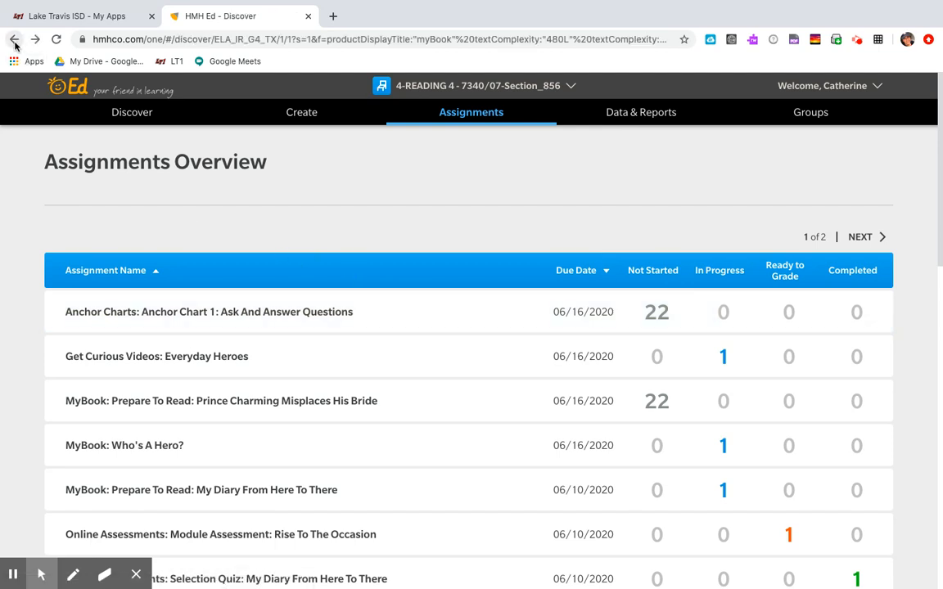
scroll(249, 375, down, 1)
scroll(237, 372, up, 1)
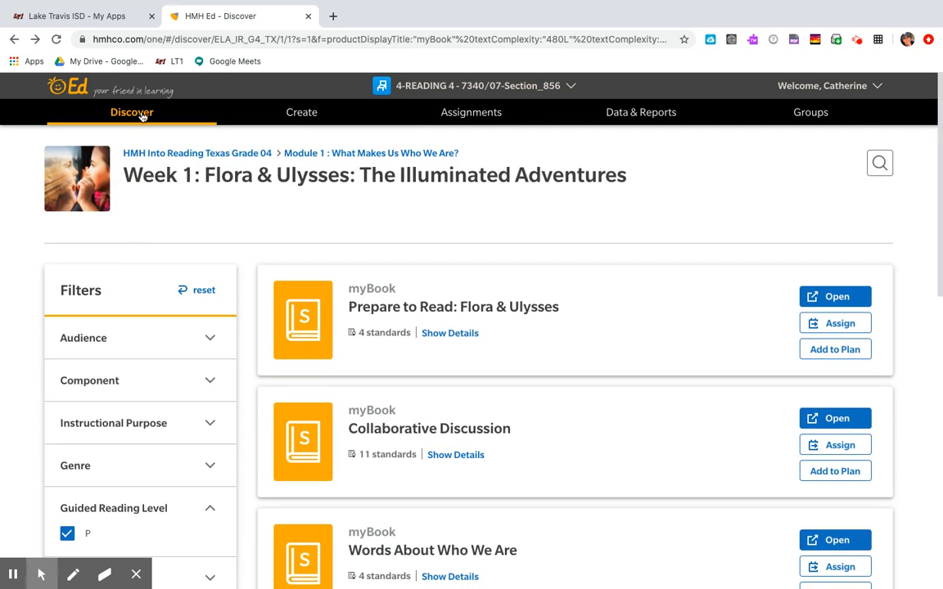
Return to the program's Discover page and search for "anchor chart 1: ask and answer questions".
click(140, 115)
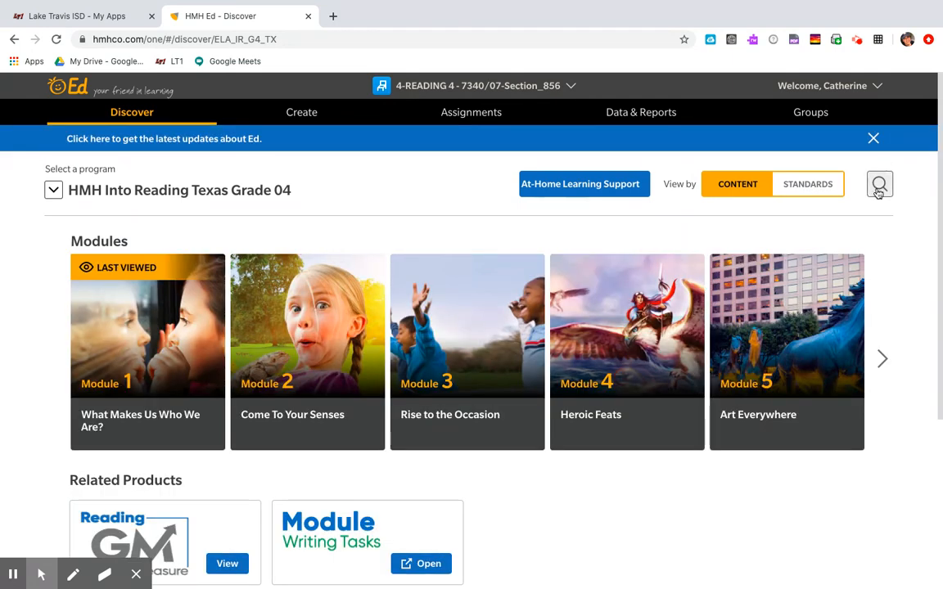
click(879, 188)
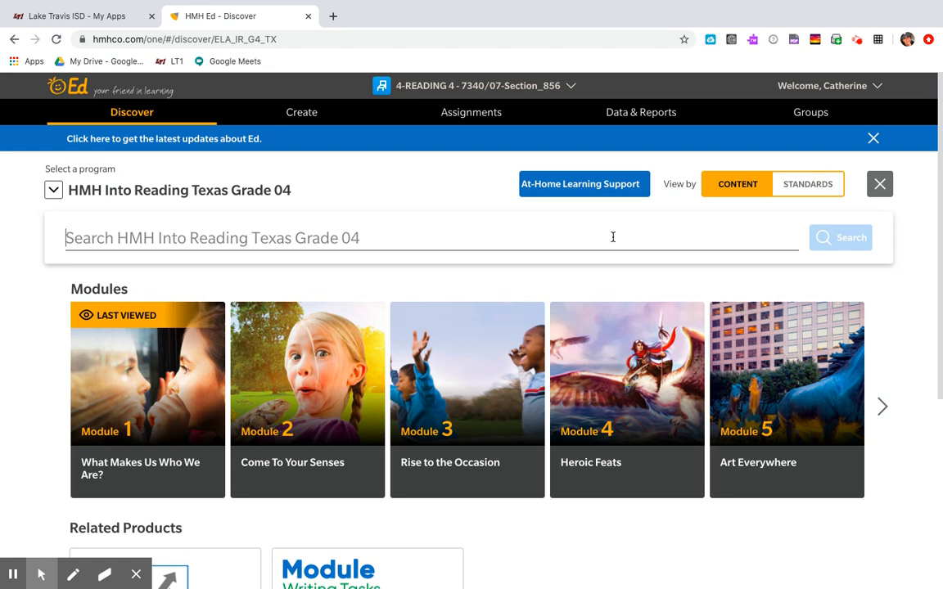
text(anchor )
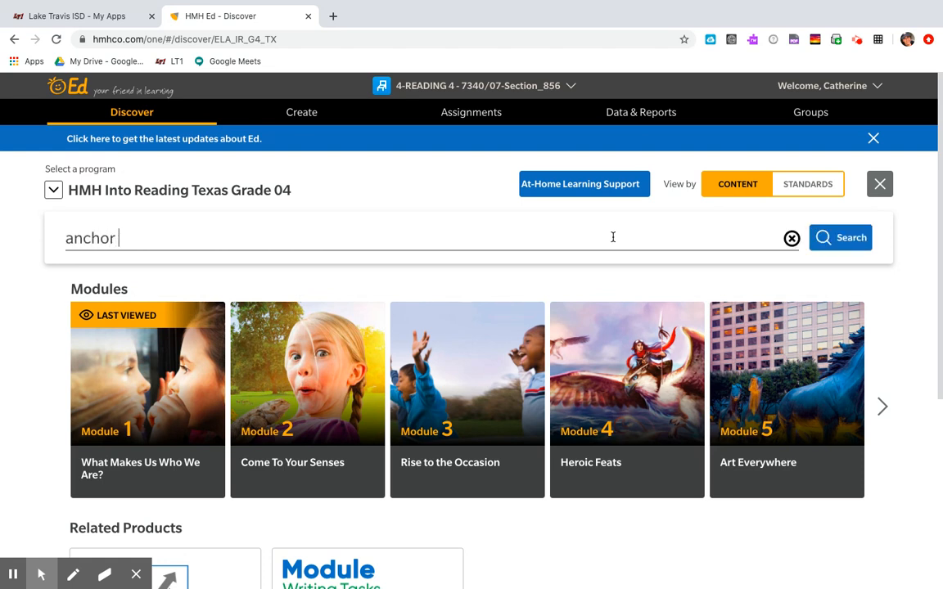
text(chart 1: ask and)
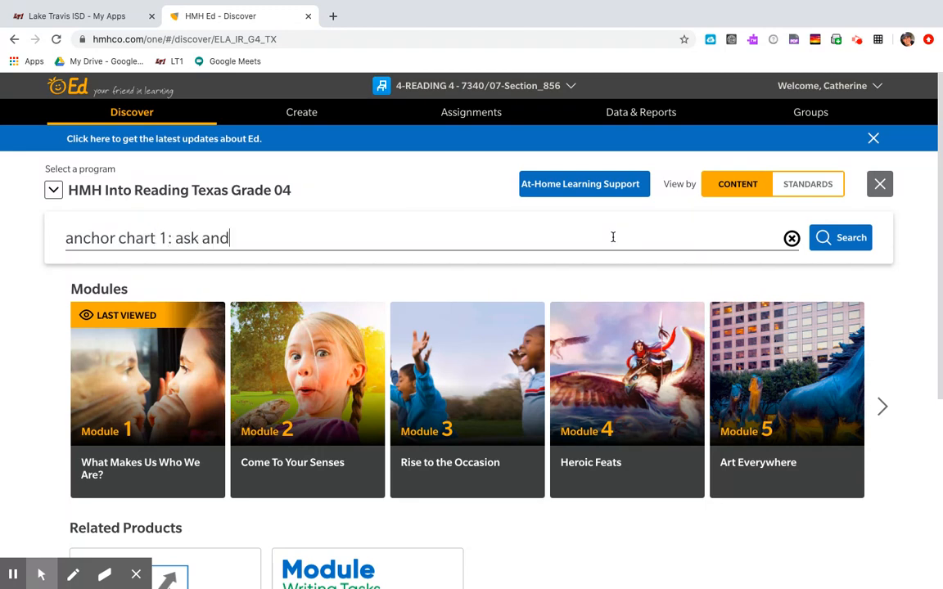
text( answer questio)
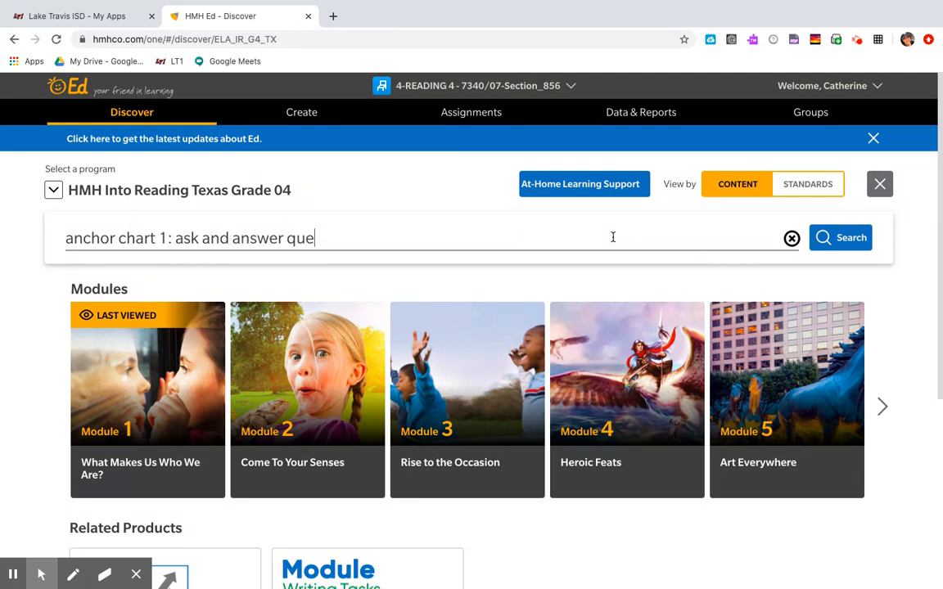
text(ns)
key(Return)
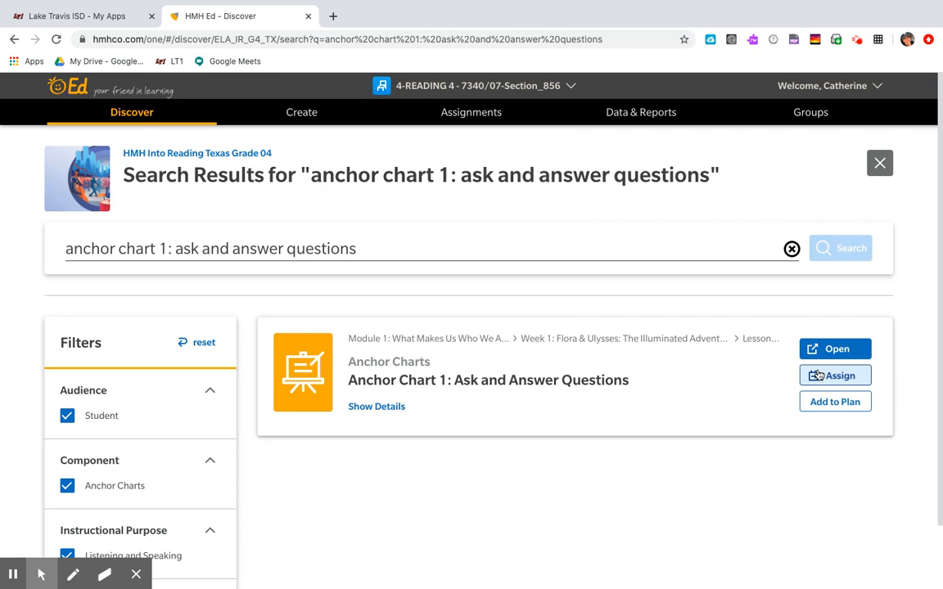
Replace the search text with "flora and ulysses" and run the search.
click(792, 249)
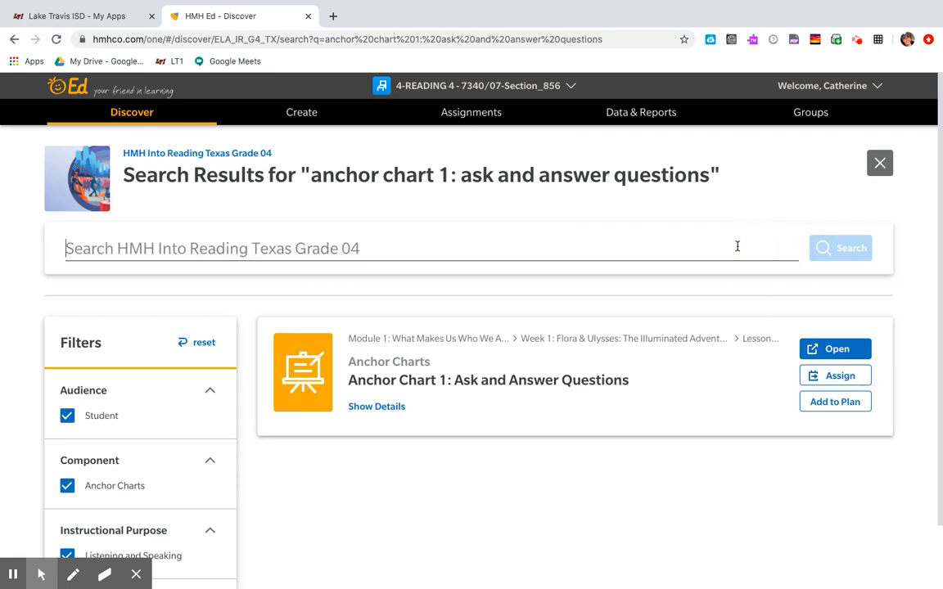
text(flora and )
text(us)
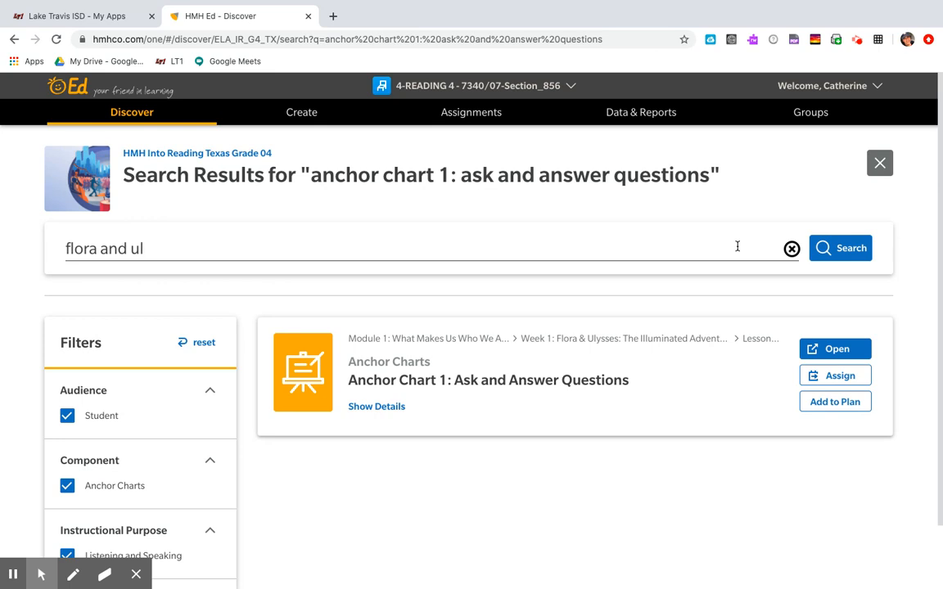
text(ysses)
key(Return)
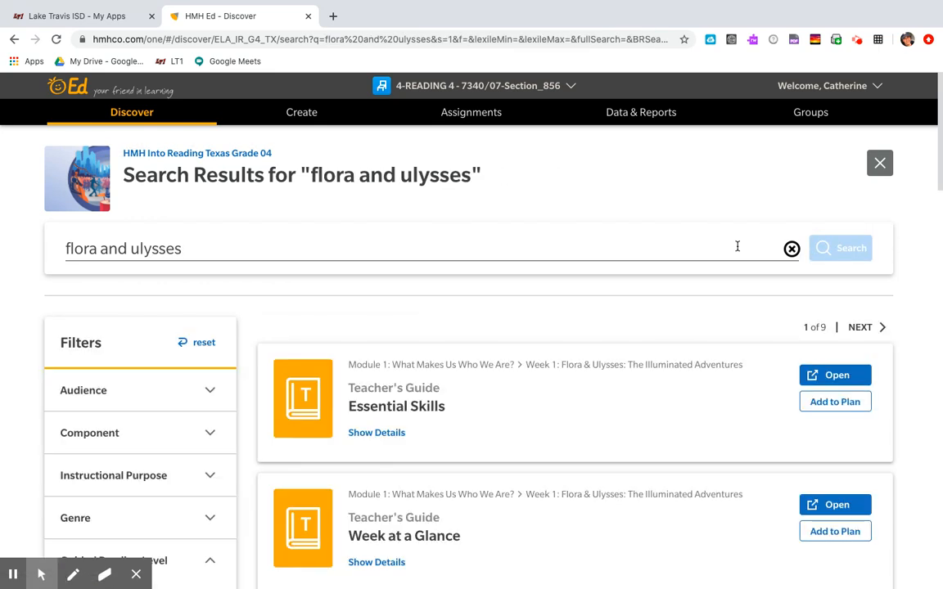
Examine the module and week path of the first search result, and filter the results by the myBook component.
scroll(496, 413, down, 1)
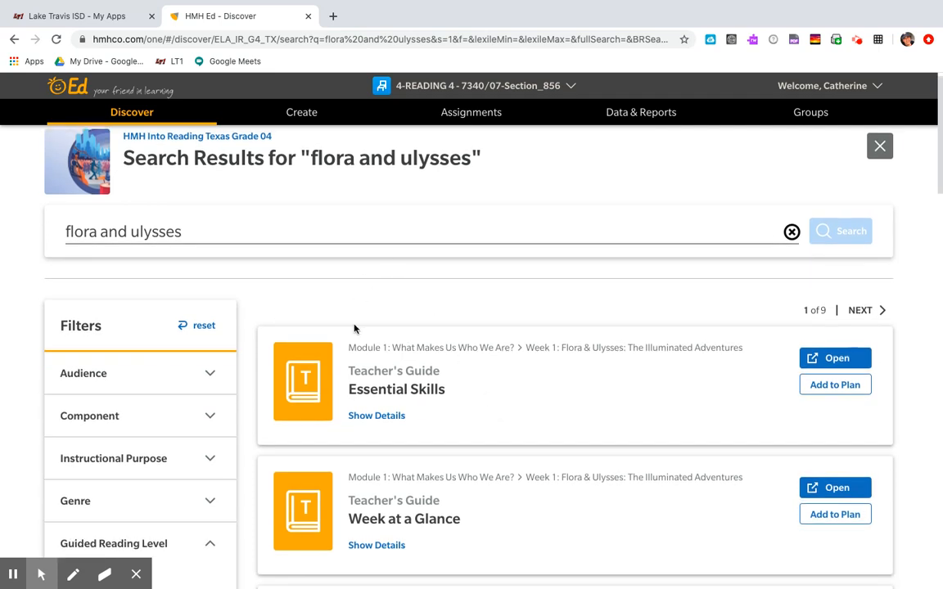
drag(528, 348, 627, 349)
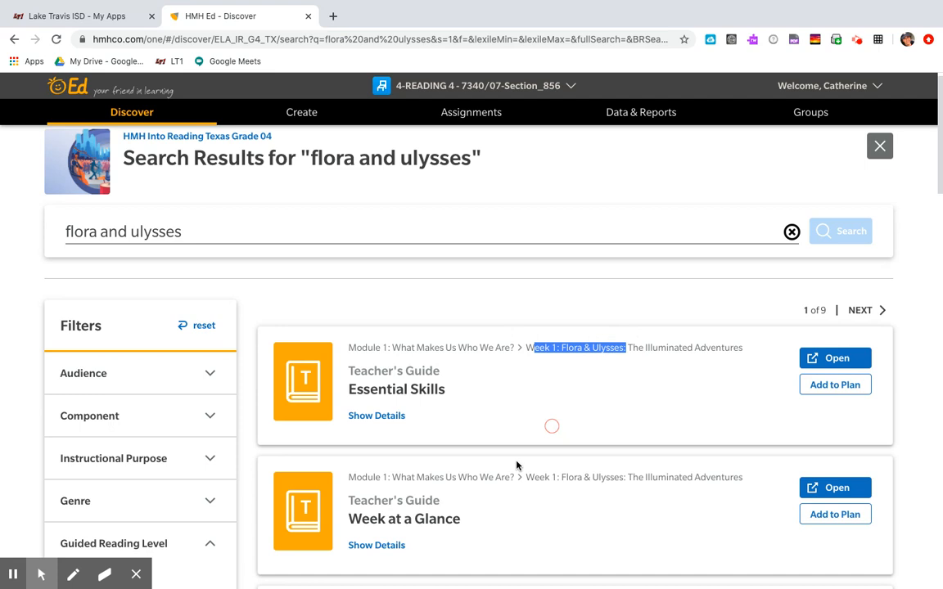
click(209, 418)
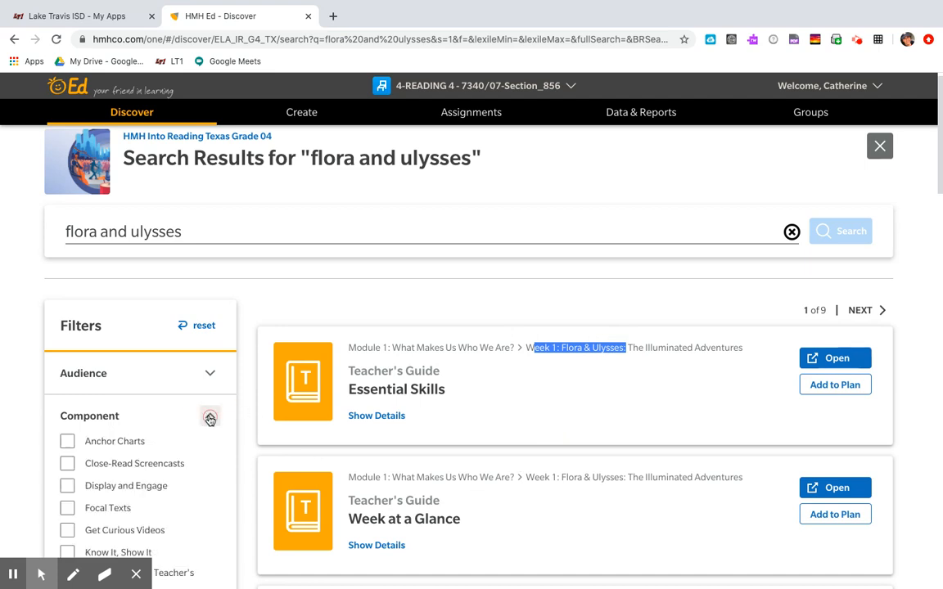
scroll(146, 487, down, 3)
click(67, 486)
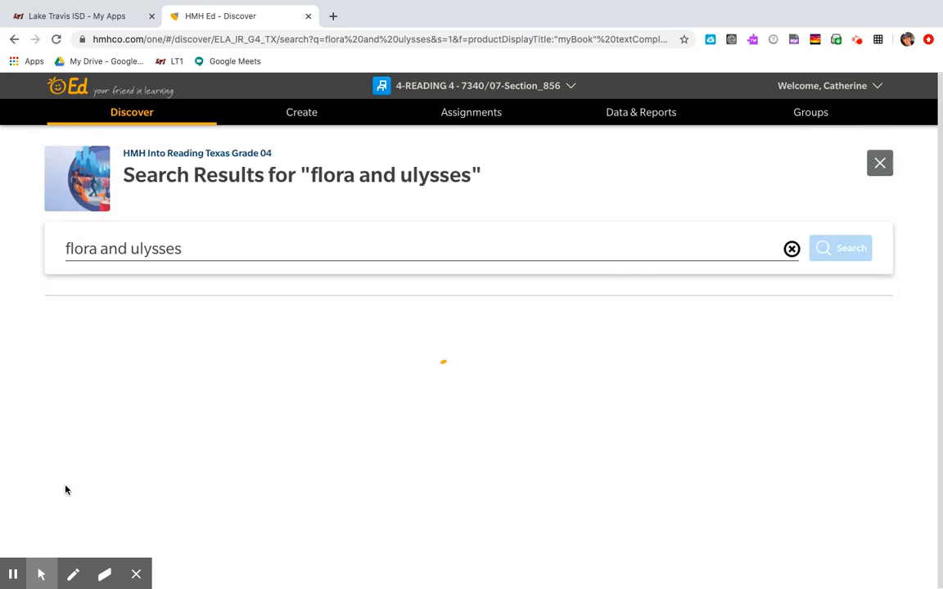